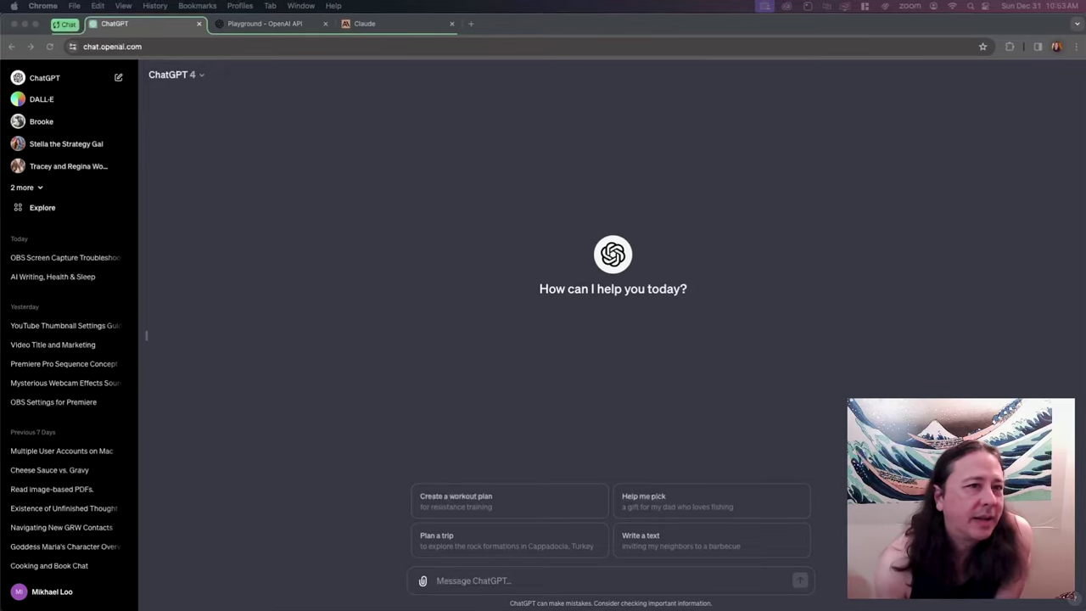
# Re-expand the Chat tab group and restart the Playground speech-to-text transcript
pyautogui.click(65, 25)
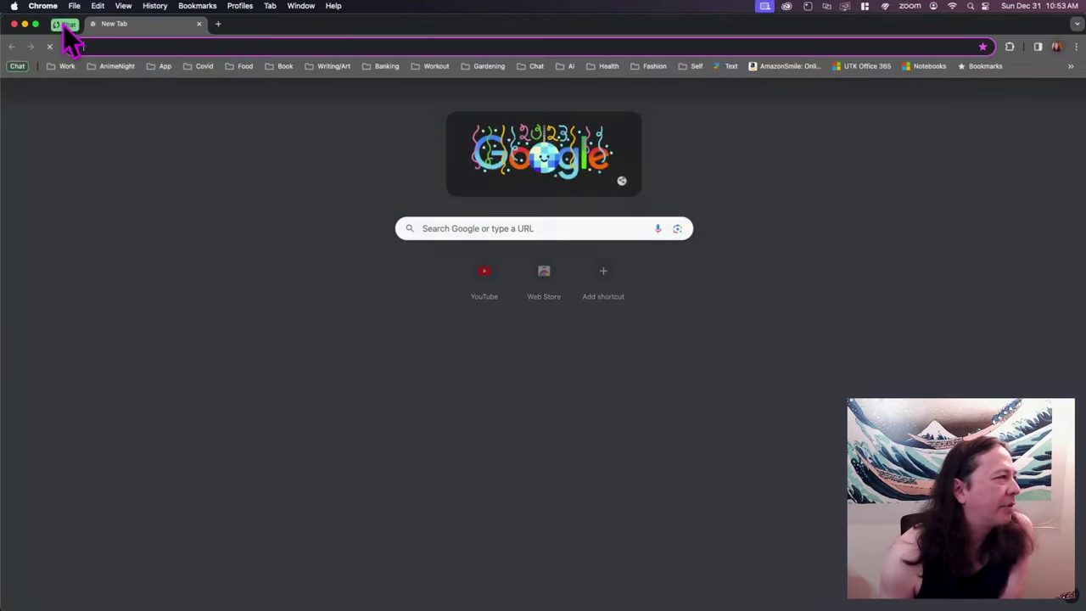
pyautogui.click(15, 67)
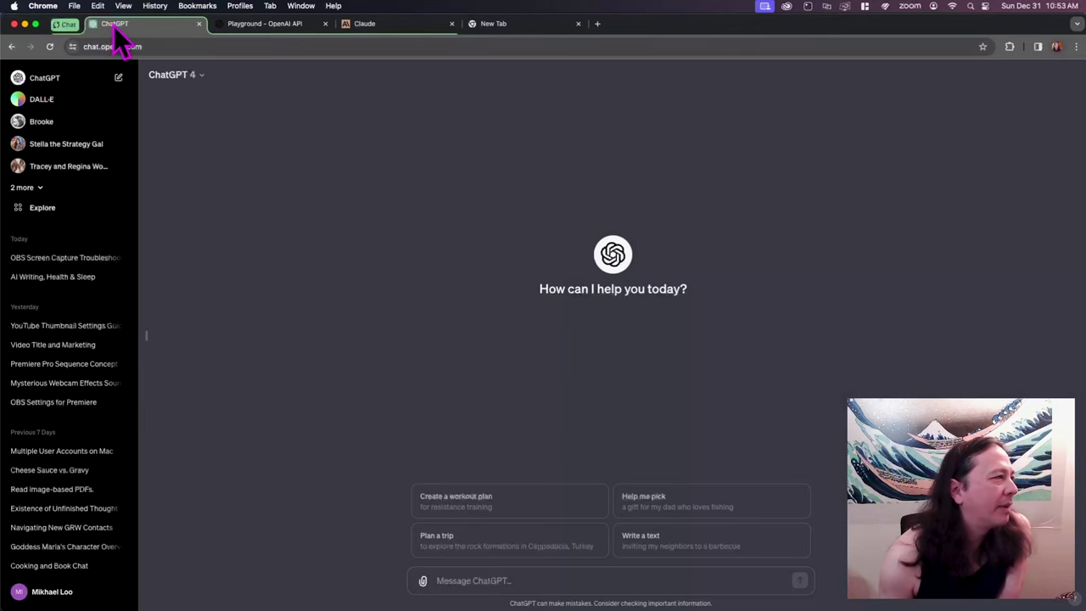
pyautogui.click(270, 25)
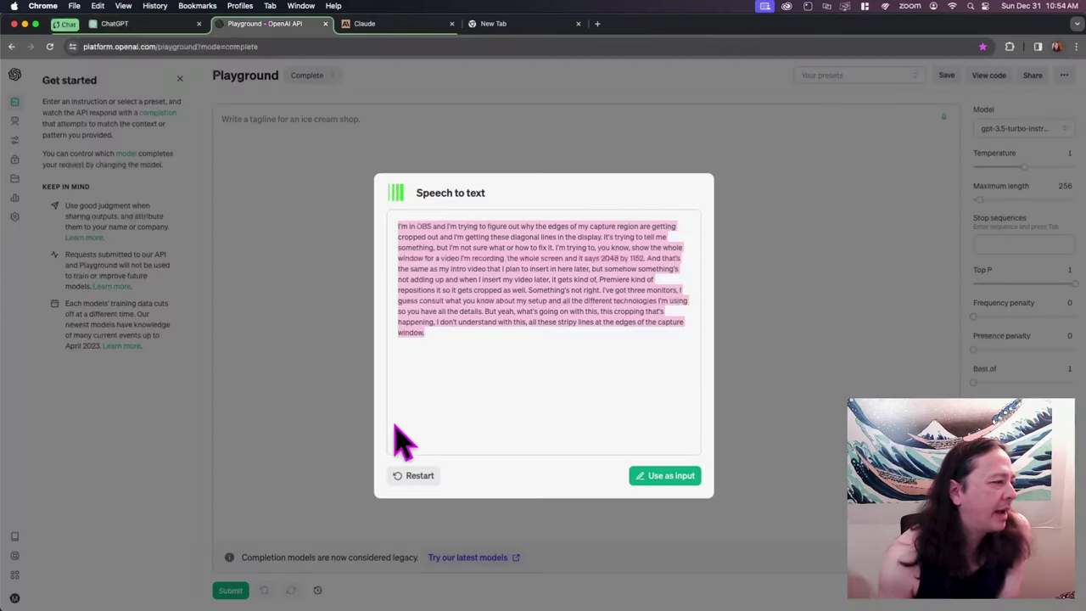
pyautogui.click(413, 482)
pyautogui.click(415, 481)
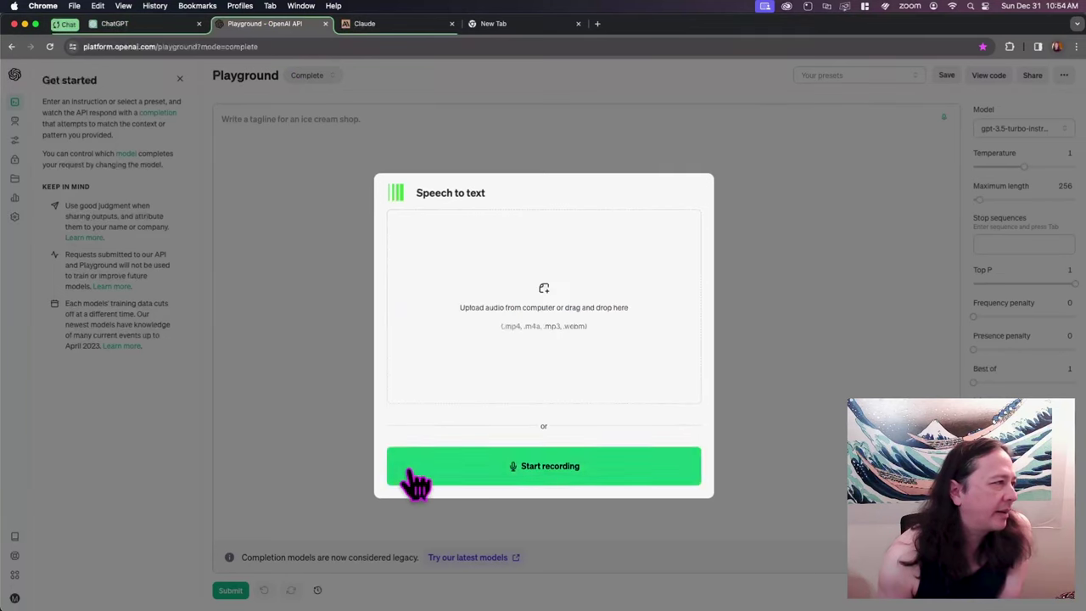
# Glance at the Claude and empty new tabs, then return to the Playground
pyautogui.click(378, 29)
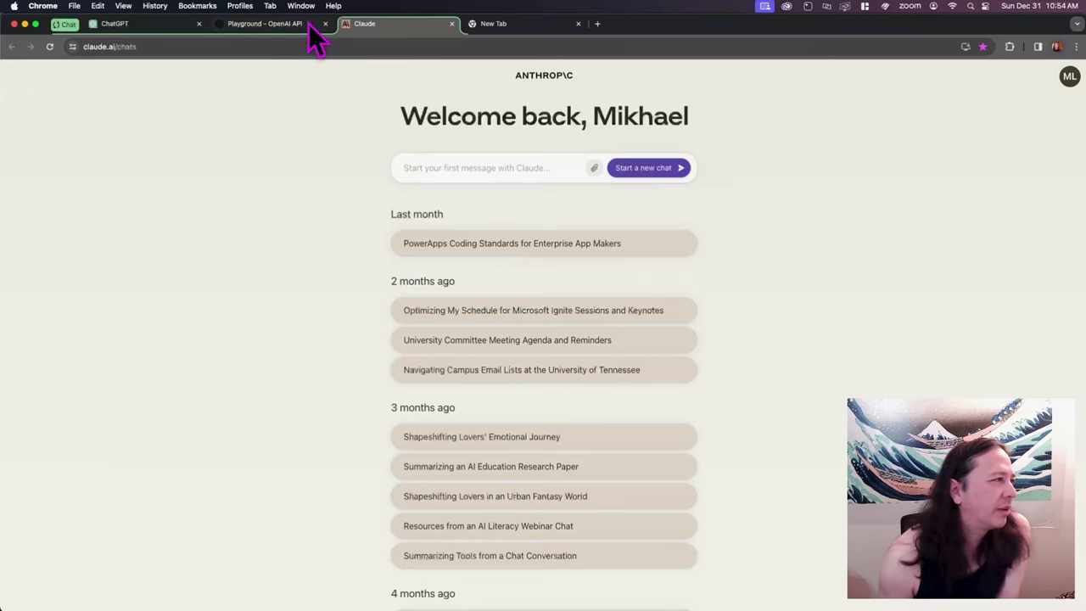
pyautogui.click(281, 28)
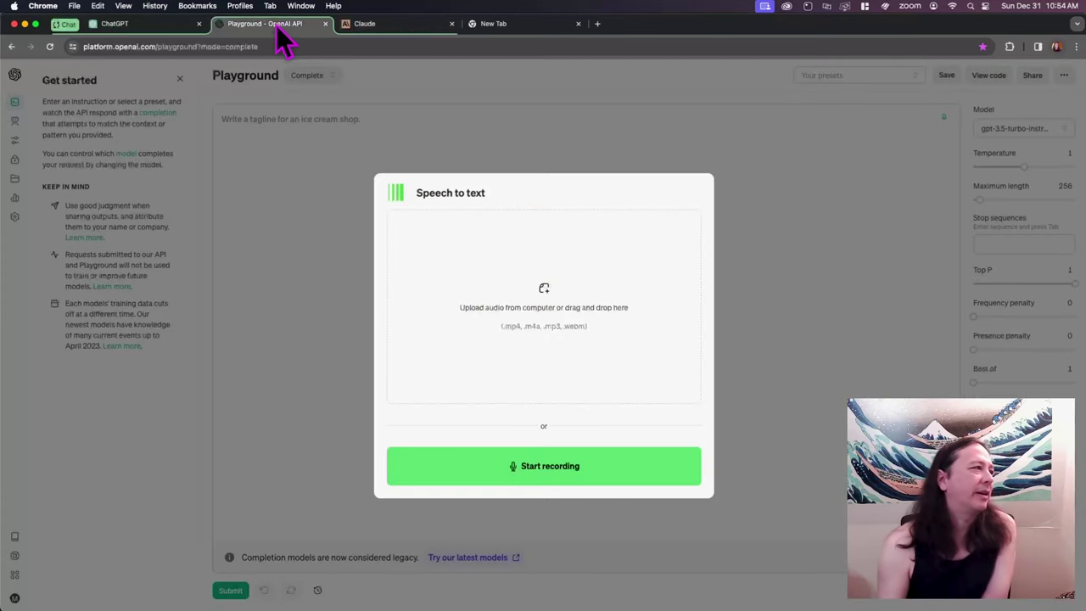
pyautogui.press('super+9')
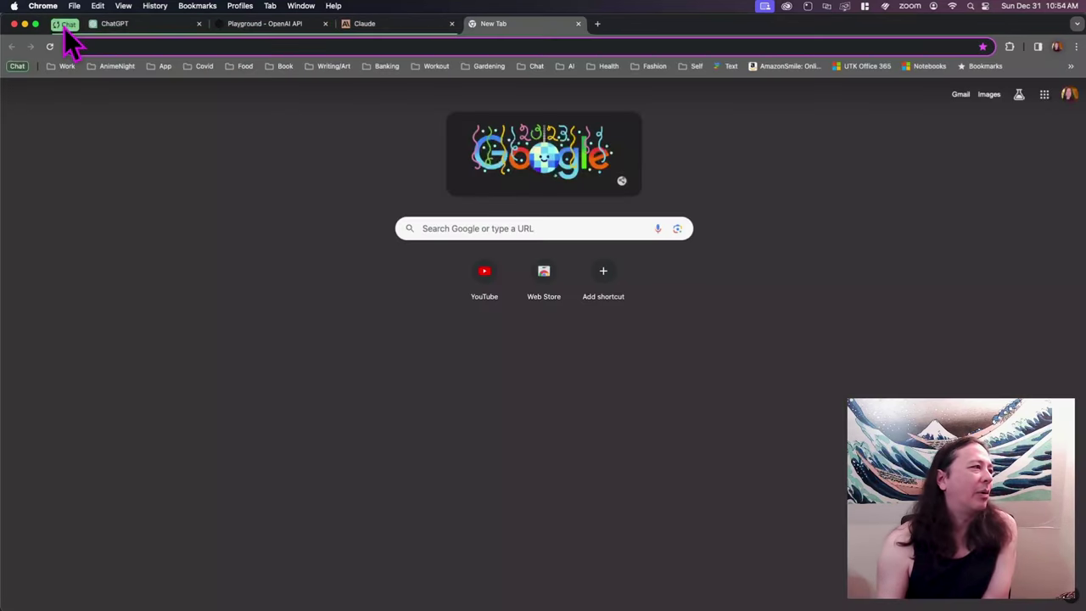
pyautogui.click(273, 26)
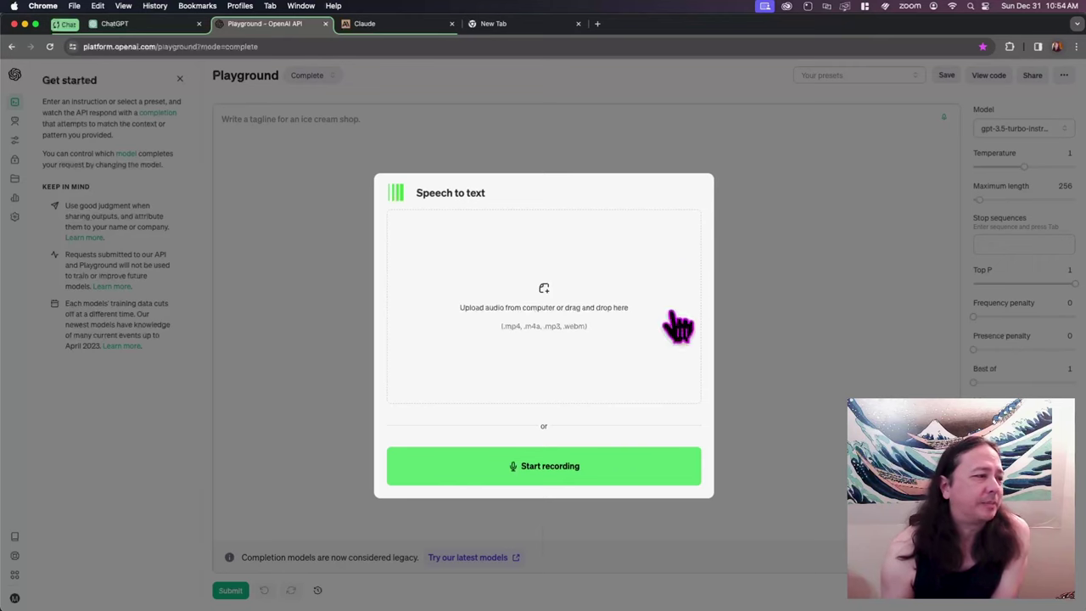
pyautogui.click(814, 398)
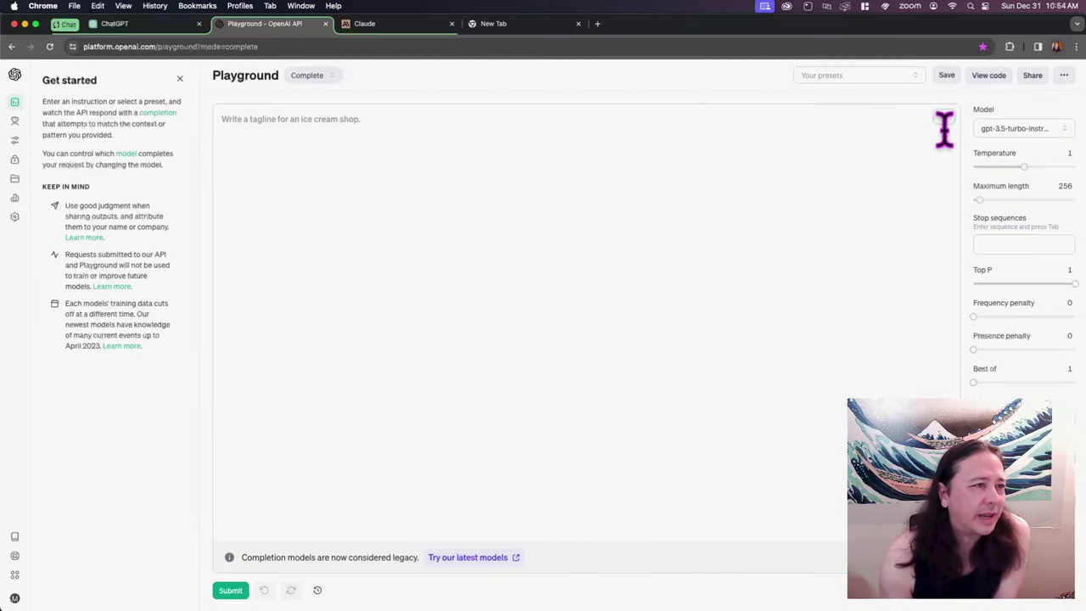
pyautogui.moveTo(944, 117)
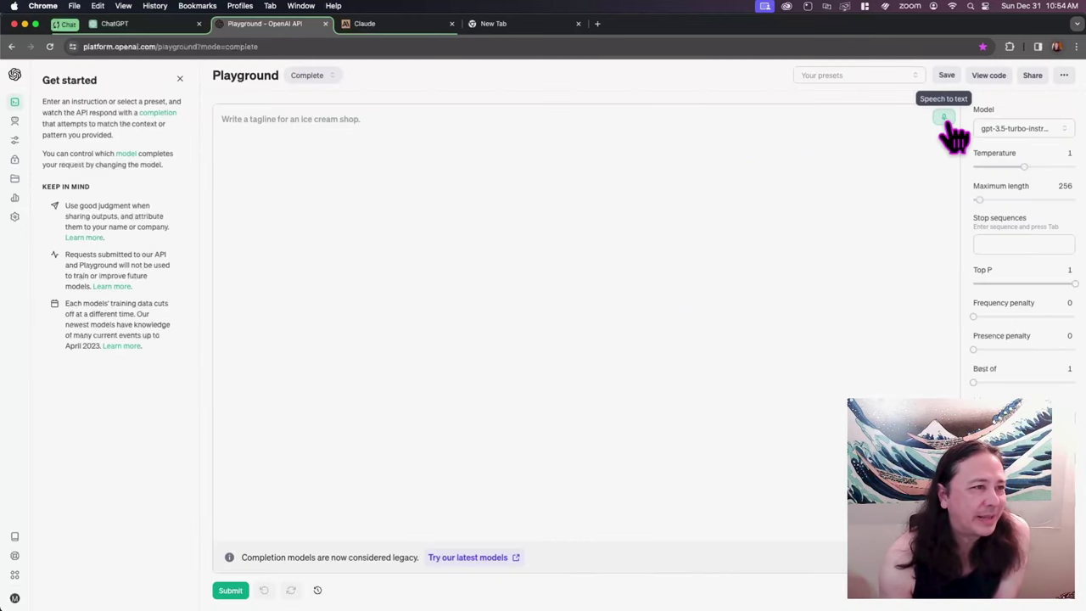
pyautogui.click(943, 117)
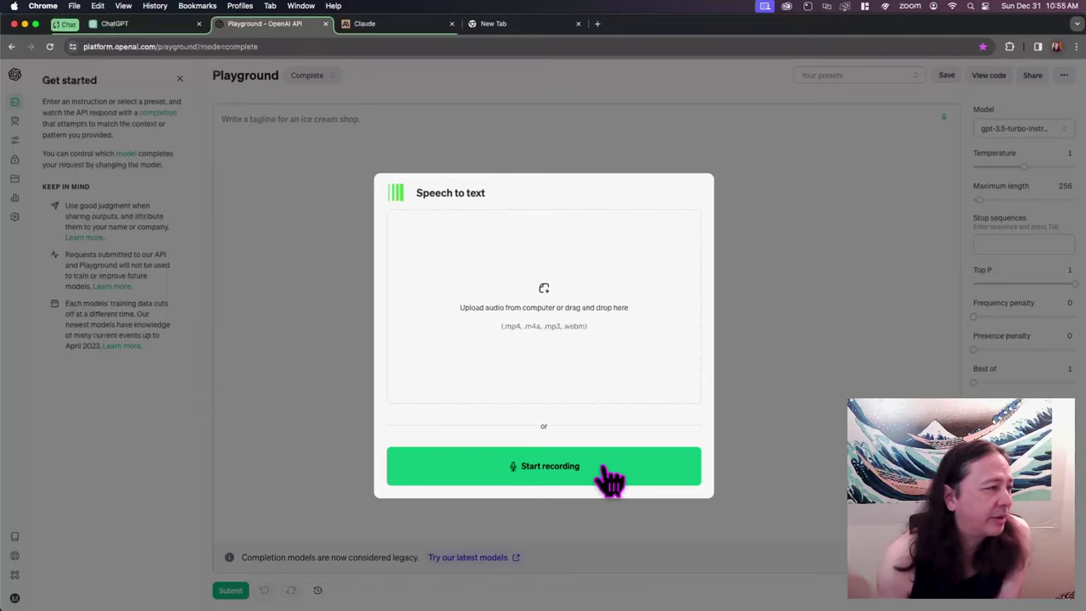
# Start a live Speech to text recording and speak a message over a minute long
pyautogui.click(609, 475)
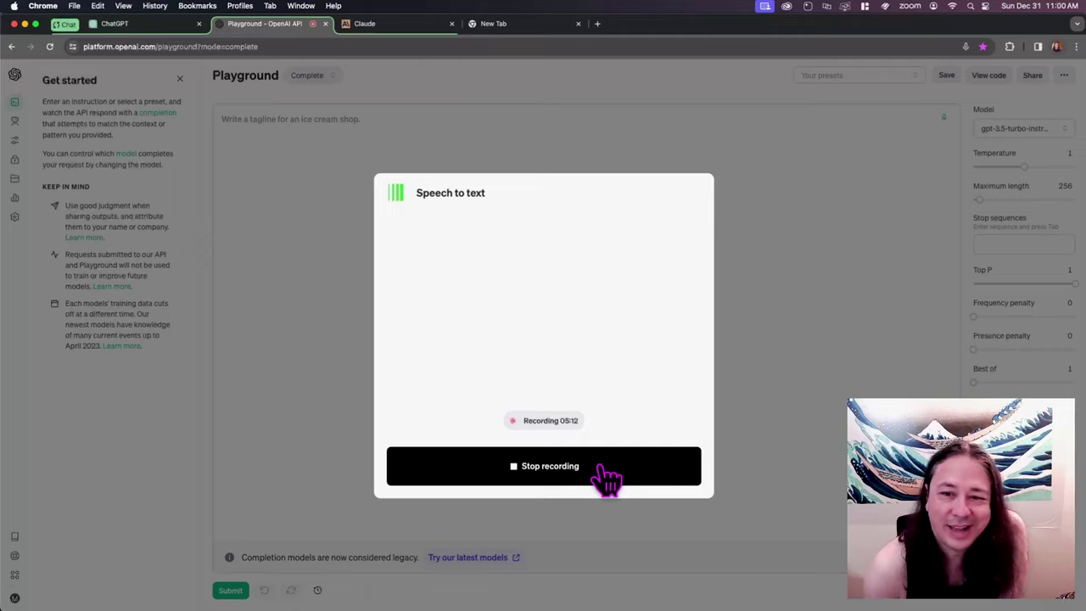
# Stop the recording so the spoken gratitude-and-sleep account gets transcribed
pyautogui.click(606, 480)
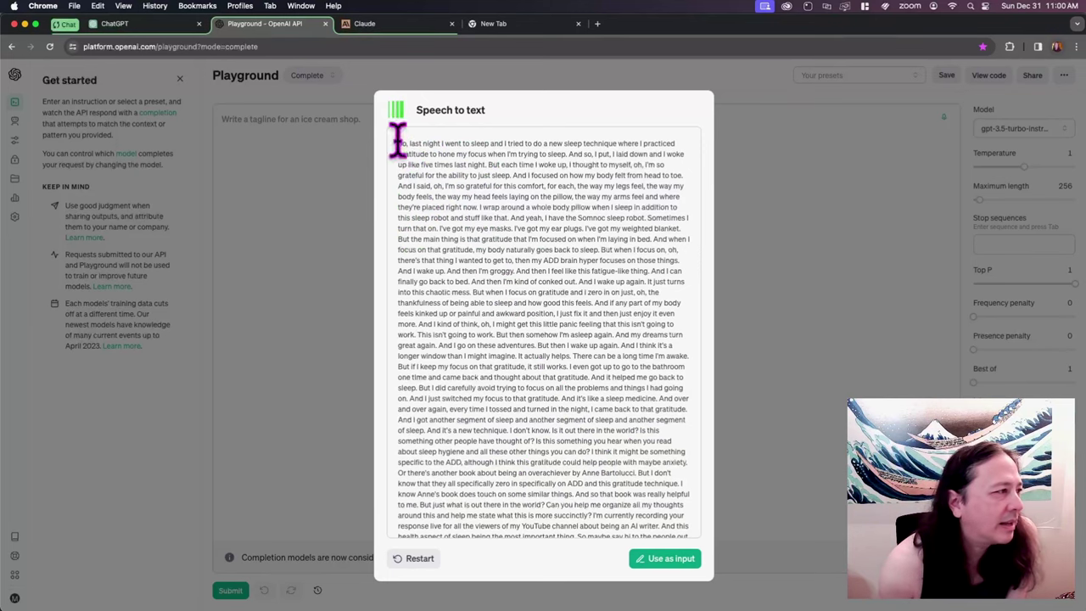
# Drag-select the whole gratitude-and-sleep transcript from its first word to its last
pyautogui.moveTo(399, 144)
pyautogui.mouseDown()
pyautogui.moveTo(611, 535)
pyautogui.moveTo(623, 589)
pyautogui.mouseUp()
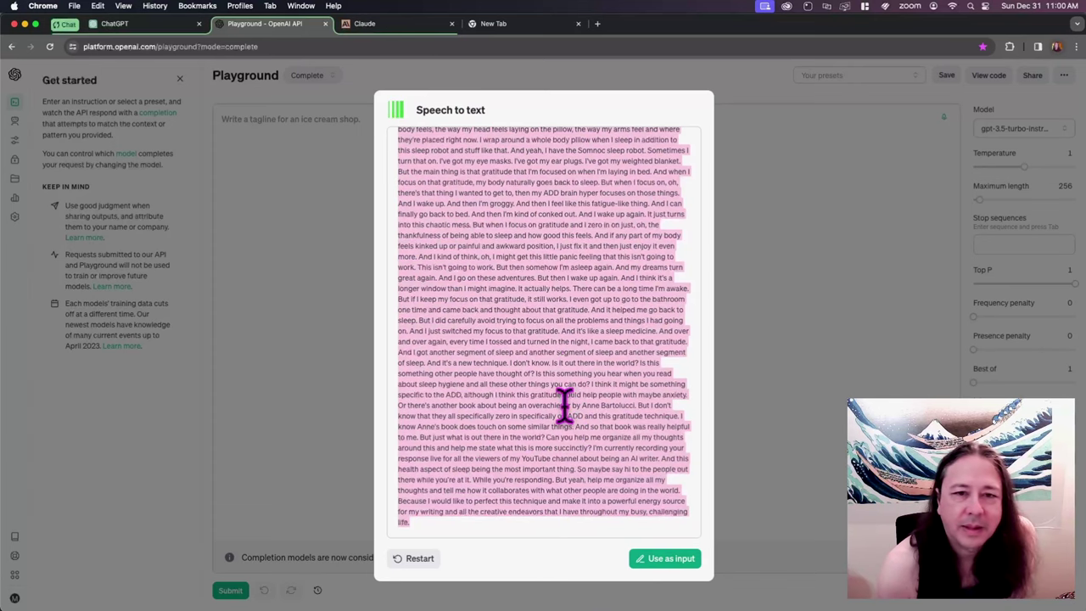
# Paste the transcript into the ChatGPT message box and send it
pyautogui.click(113, 25)
pyautogui.rightClick(533, 580)
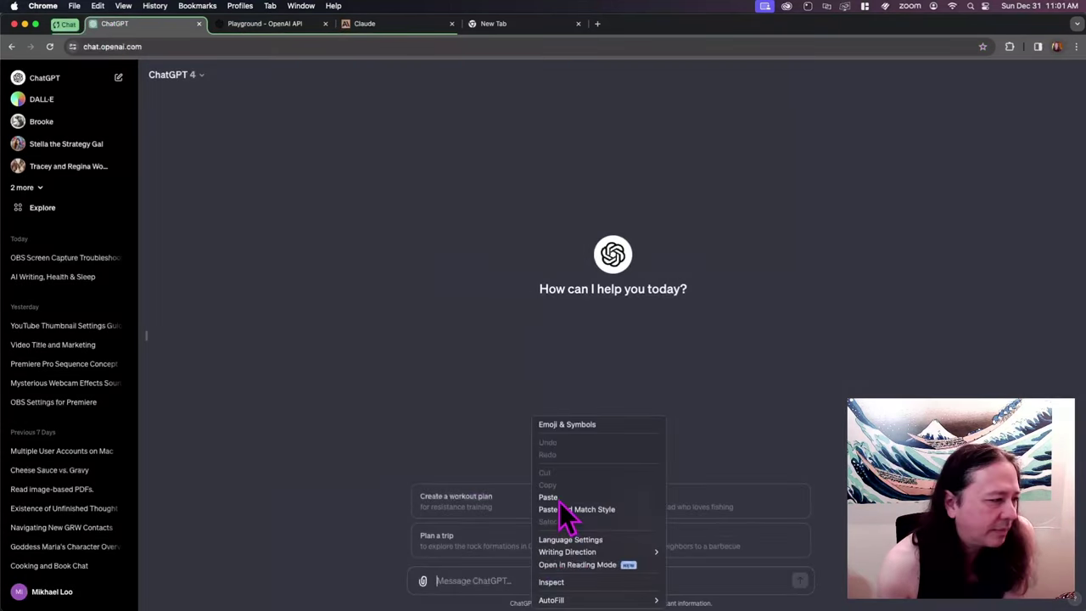
pyautogui.click(548, 497)
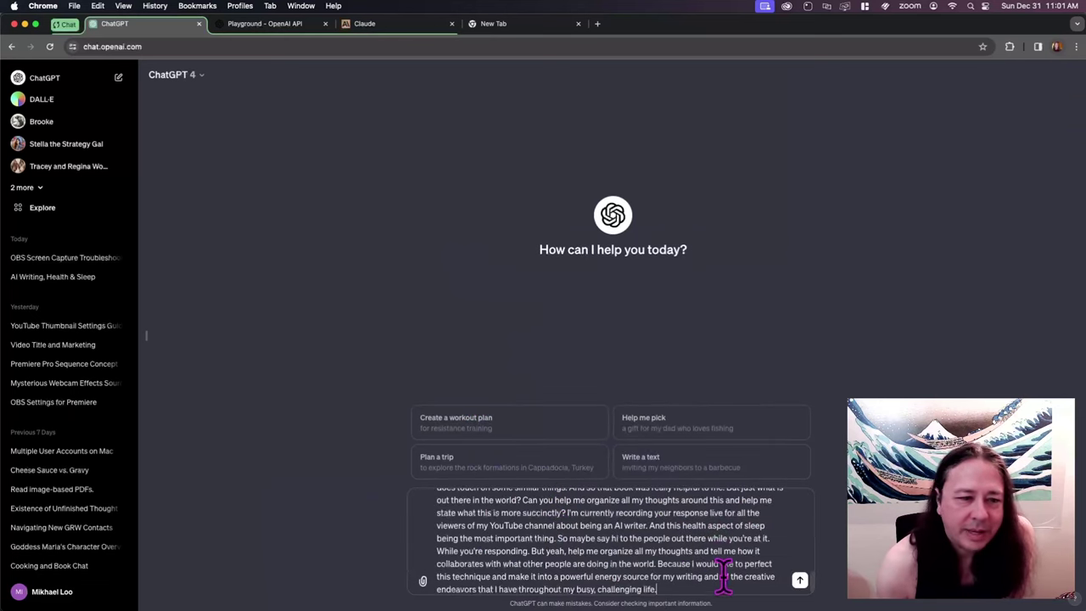
pyautogui.click(800, 580)
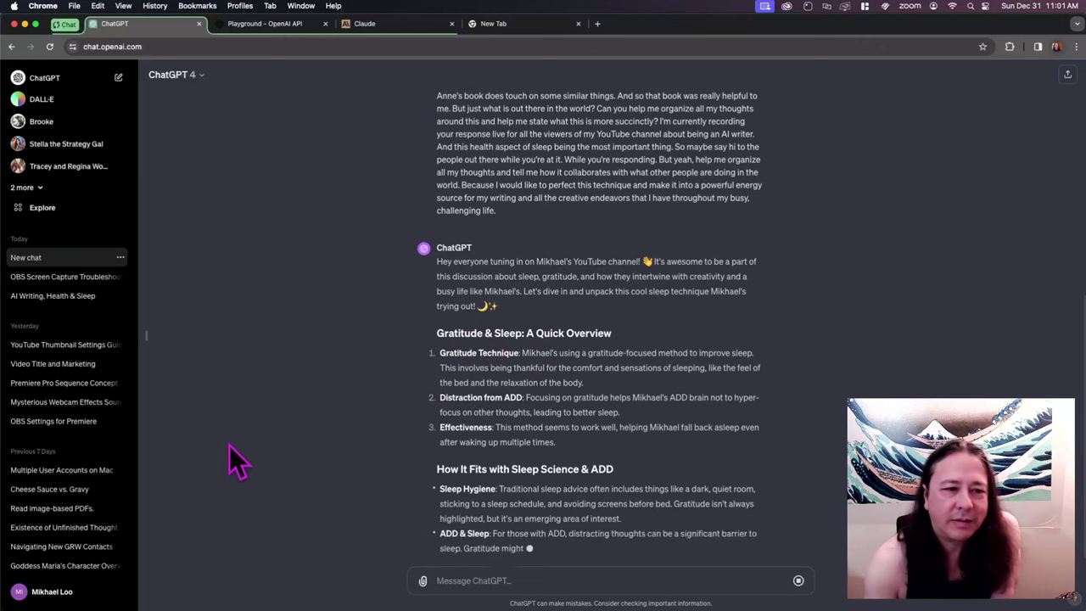
# Review Custom instructions and add 'any' after 'liberally or' in the response preference
pyautogui.click(72, 590)
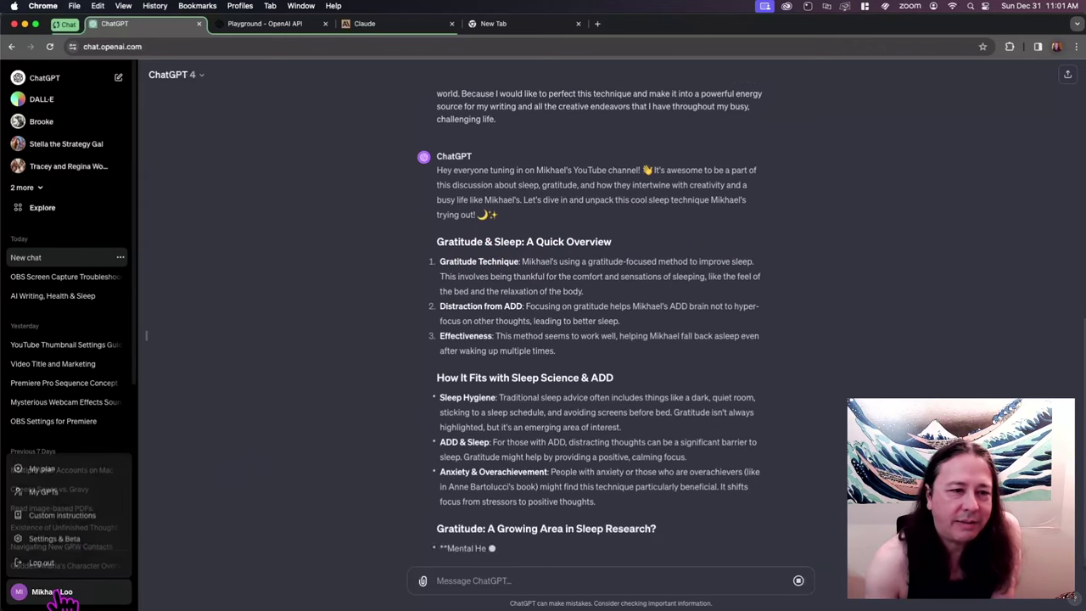
pyautogui.click(77, 516)
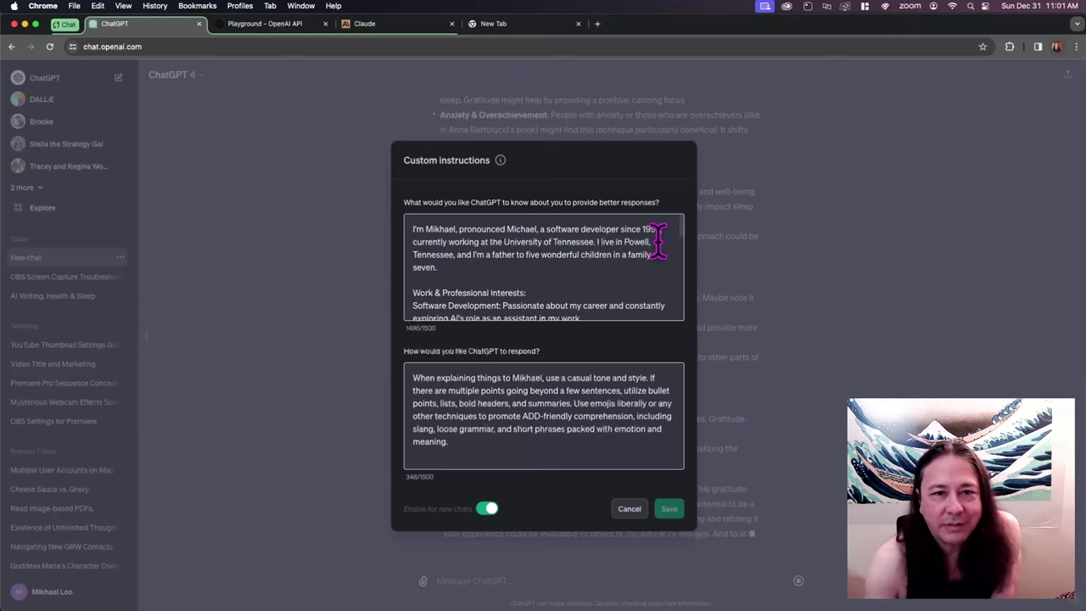
pyautogui.scroll(-1, 526, 288)
pyautogui.scroll(-3, 532, 293)
pyautogui.scroll(-1, 533, 293)
pyautogui.scroll(-3, 533, 293)
pyautogui.scroll(-2, 533, 292)
pyautogui.scroll(-1, 533, 293)
pyautogui.scroll(-2, 533, 293)
pyautogui.scroll(-2, 533, 292)
pyautogui.scroll(-1, 533, 293)
pyautogui.scroll(-2, 533, 293)
pyautogui.scroll(-3, 533, 293)
pyautogui.scroll(-3, 533, 293)
pyautogui.scroll(-1, 533, 295)
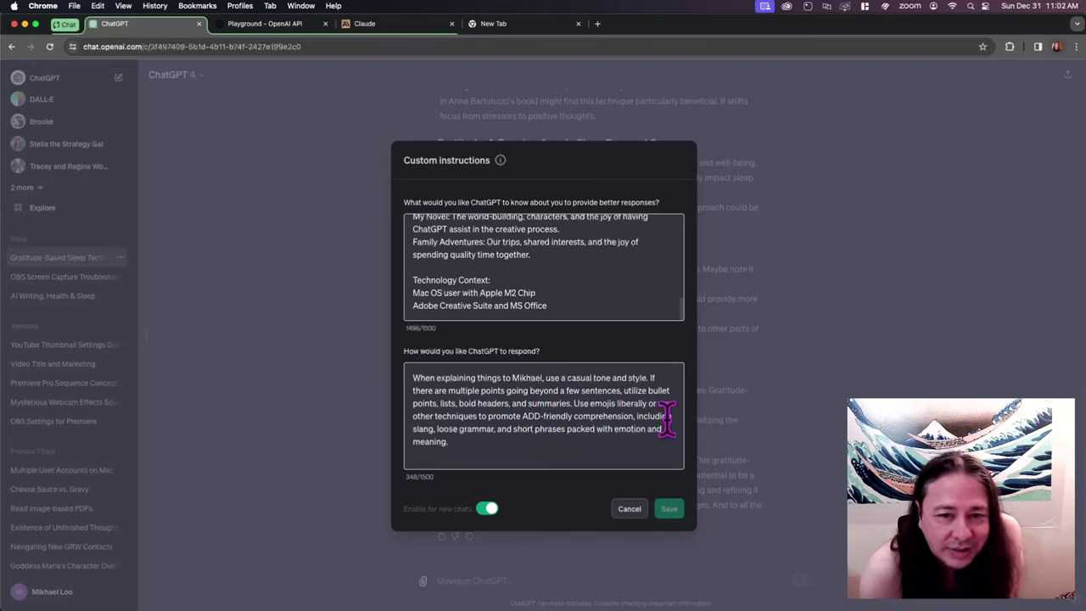
pyautogui.write(' any')
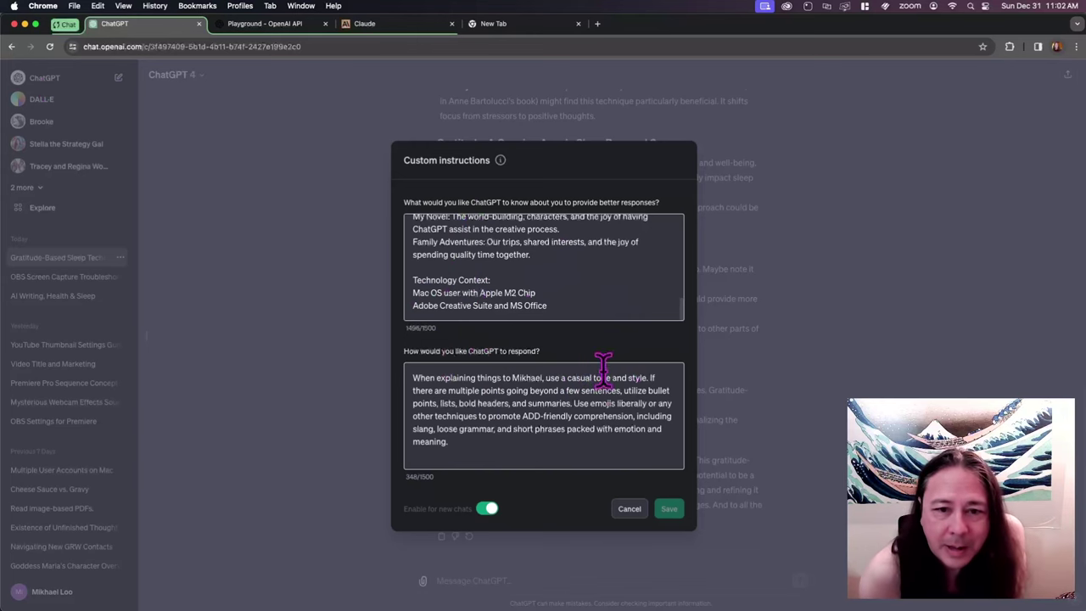
# Close Custom instructions and zoom the page in on ChatGPT's reply
pyautogui.click(738, 378)
pyautogui.scroll(2, 689, 382)
pyautogui.scroll(4, 686, 381)
pyautogui.scroll(1, 685, 381)
pyautogui.scroll(-1, 686, 381)
pyautogui.press('super+equal')
pyautogui.press('super+equal')
pyautogui.press('super+equal')
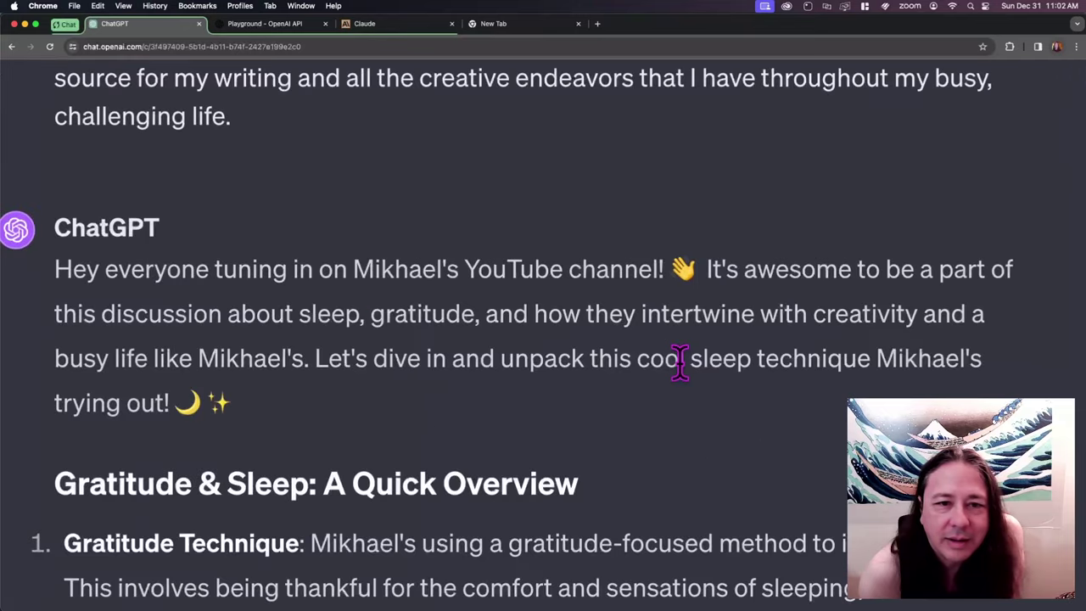
# Read through the gratitude-and-sleep overview and its sleep science and ADD section
pyautogui.scroll(-1, 679, 363)
pyautogui.scroll(-1, 680, 363)
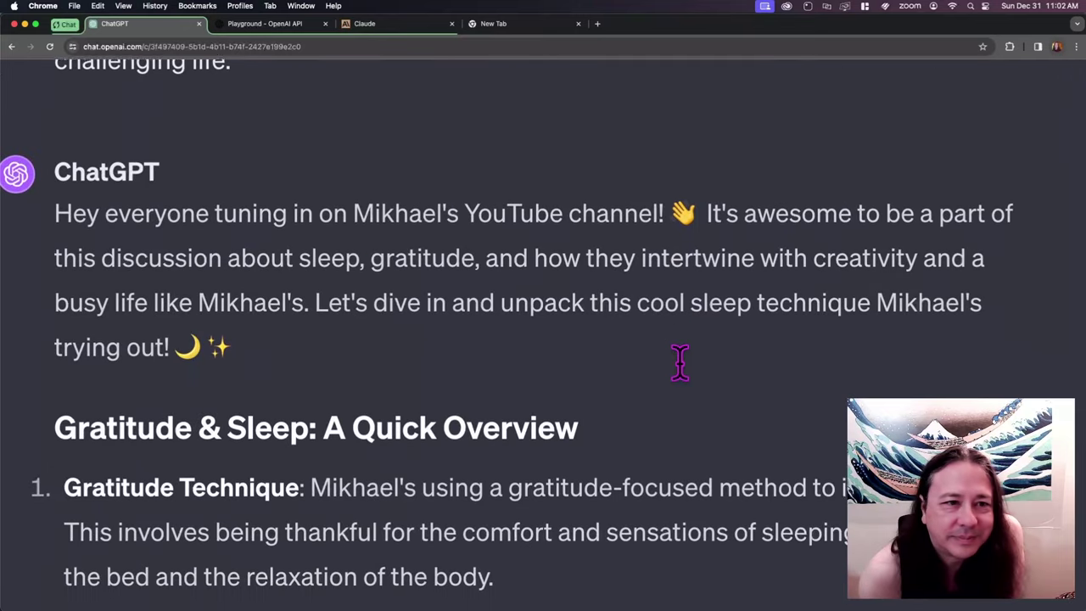
pyautogui.scroll(-1, 680, 363)
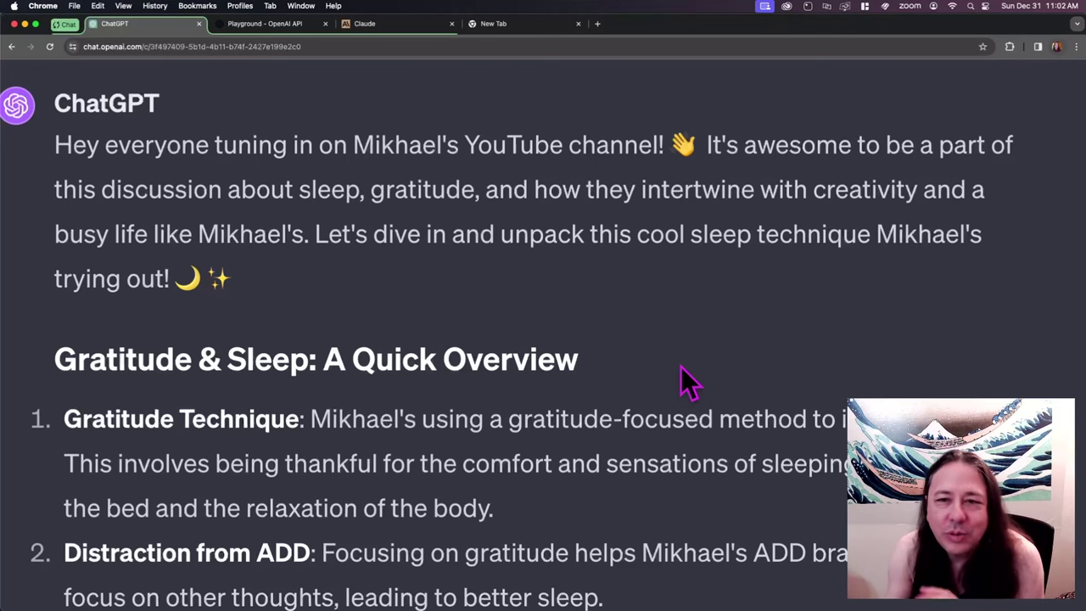
pyautogui.scroll(-1, 687, 382)
pyautogui.scroll(-1, 687, 382)
pyautogui.scroll(-1, 687, 382)
pyautogui.scroll(-1, 687, 382)
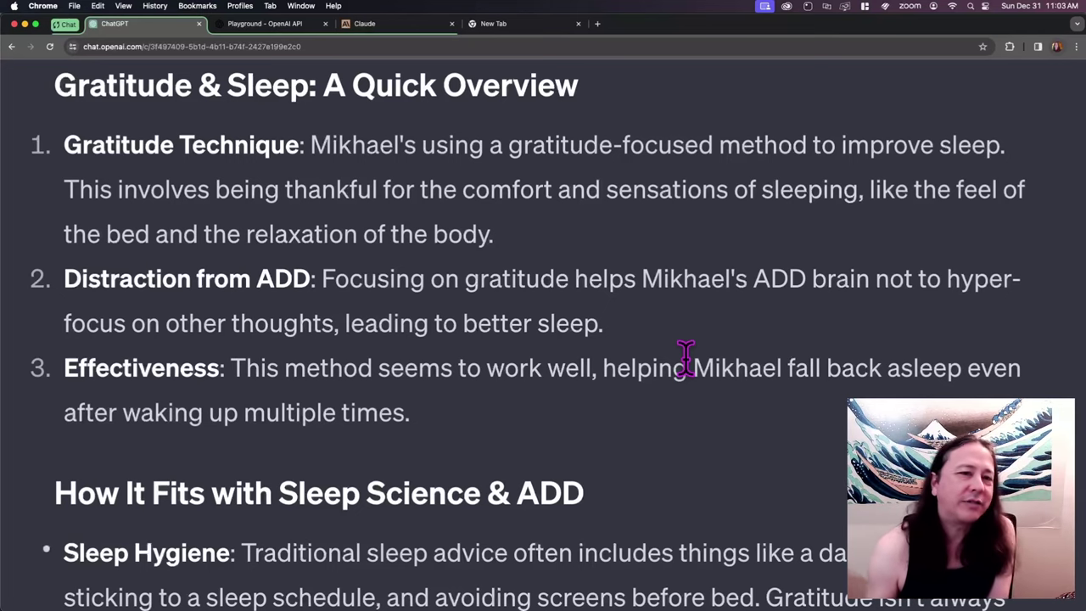
pyautogui.scroll(-3, 686, 356)
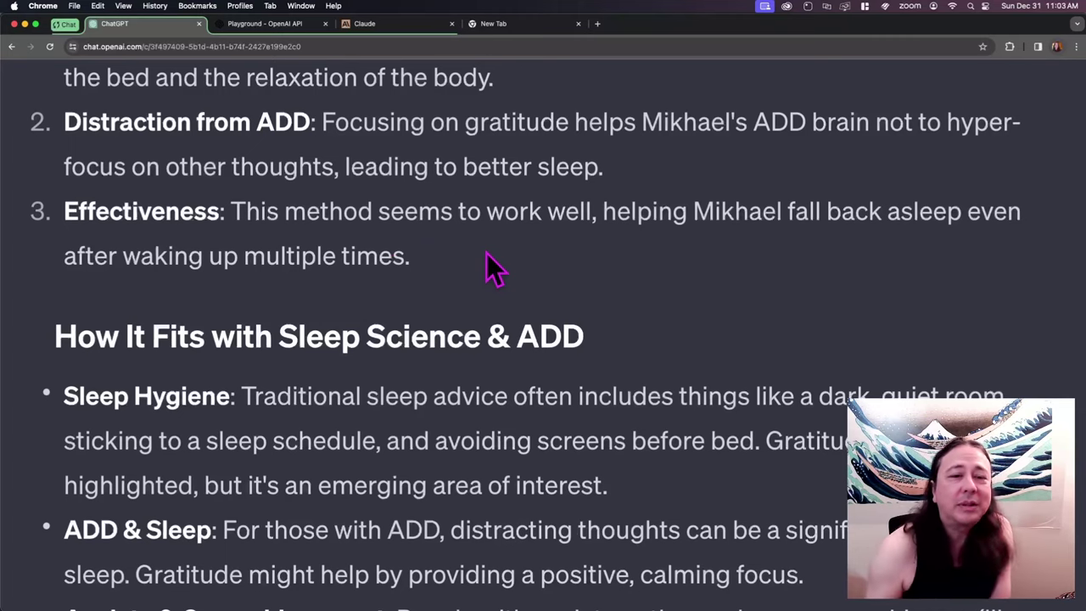
# Scroll past 'Gratitude: A Growing Area in Sleep Research?' to 'Making It Work for You'
pyautogui.scroll(-1, 487, 253)
pyautogui.scroll(-2, 487, 253)
pyautogui.scroll(-2, 487, 253)
pyautogui.scroll(-1, 487, 253)
pyautogui.scroll(-1, 495, 268)
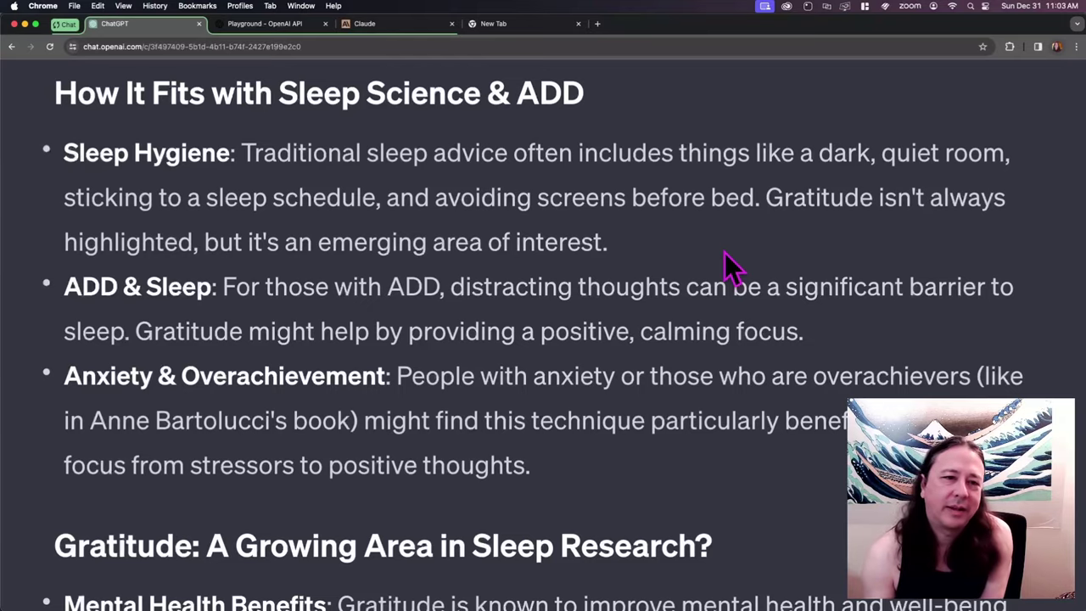
pyautogui.scroll(-3, 729, 266)
pyautogui.scroll(-3, 723, 261)
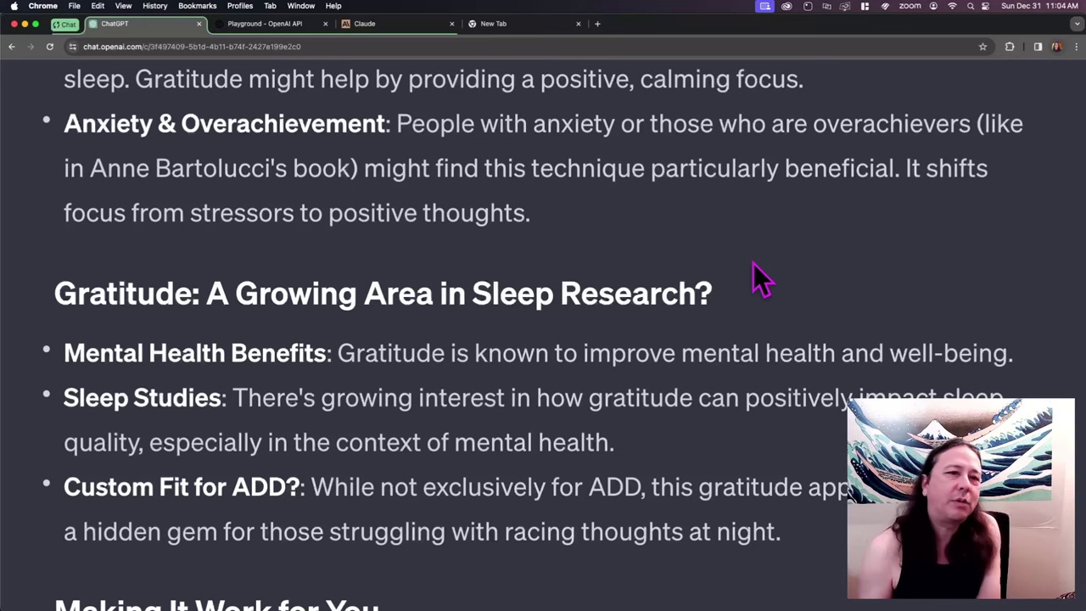
pyautogui.scroll(-2, 758, 278)
pyautogui.scroll(-2, 753, 275)
pyautogui.scroll(-1, 751, 263)
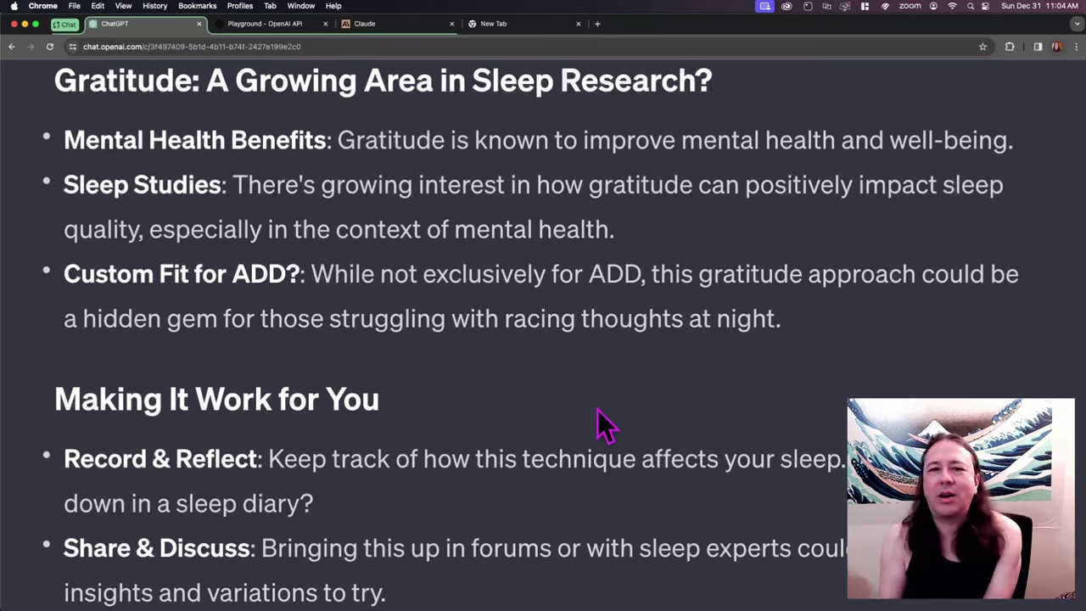
# Scroll on to the 'For the Creative Minds Out There' section and its bullets
pyautogui.scroll(-2, 597, 410)
pyautogui.scroll(-2, 598, 410)
pyautogui.scroll(-2, 598, 410)
pyautogui.scroll(-1, 597, 409)
pyautogui.scroll(-1, 598, 410)
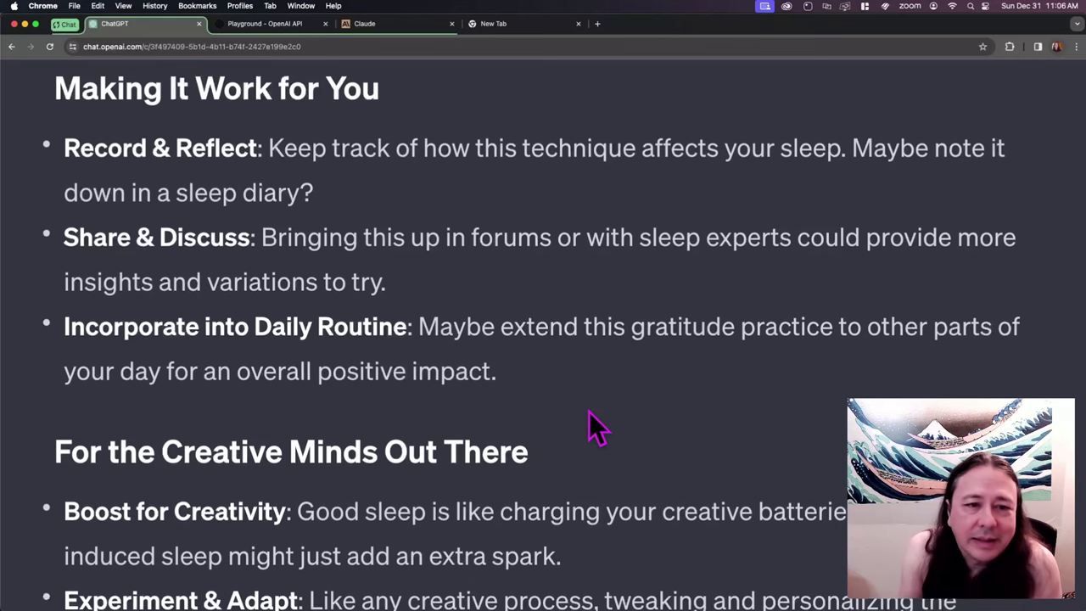
# Scroll to the closing paragraph, emoji sign-off and the Message ChatGPT box
pyautogui.scroll(-2, 589, 411)
pyautogui.scroll(-1, 589, 412)
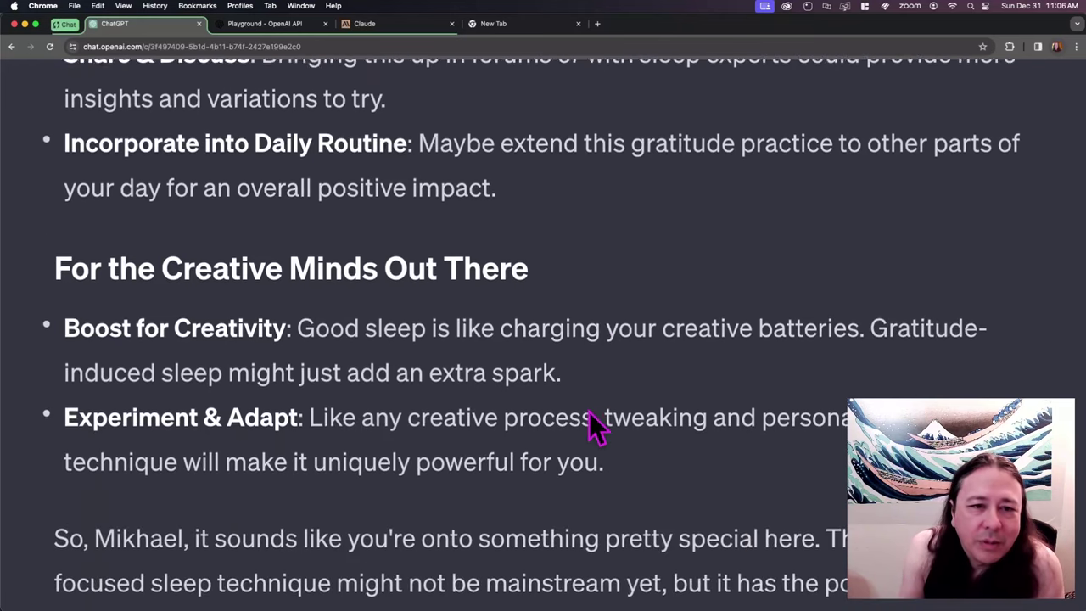
pyautogui.scroll(-3, 589, 412)
pyautogui.scroll(-2, 588, 412)
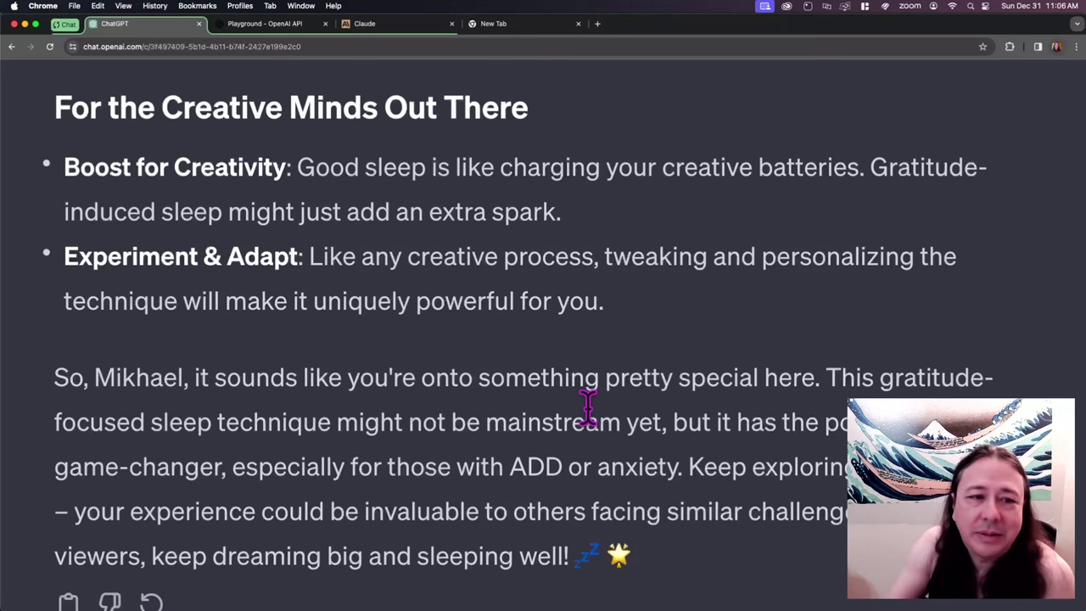
pyautogui.scroll(-5, 588, 407)
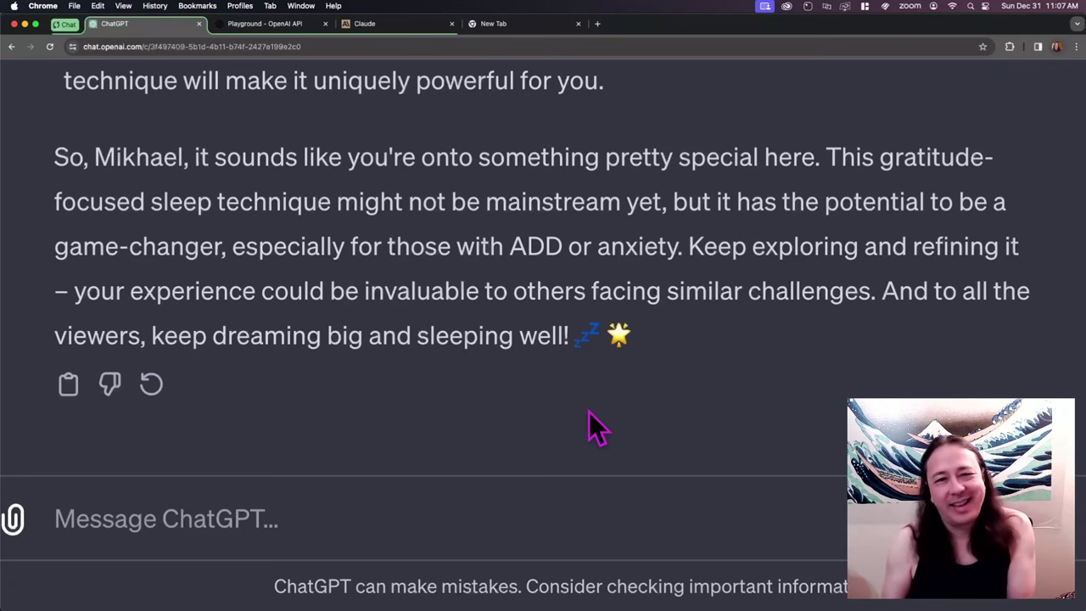
# Scroll back up to the Quick Overview at the start of ChatGPT's reply
pyautogui.press('super+0')
pyautogui.scroll(2, 606, 332)
pyautogui.scroll(2, 606, 332)
pyautogui.scroll(3, 606, 332)
pyautogui.scroll(2, 606, 332)
pyautogui.scroll(3, 601, 327)
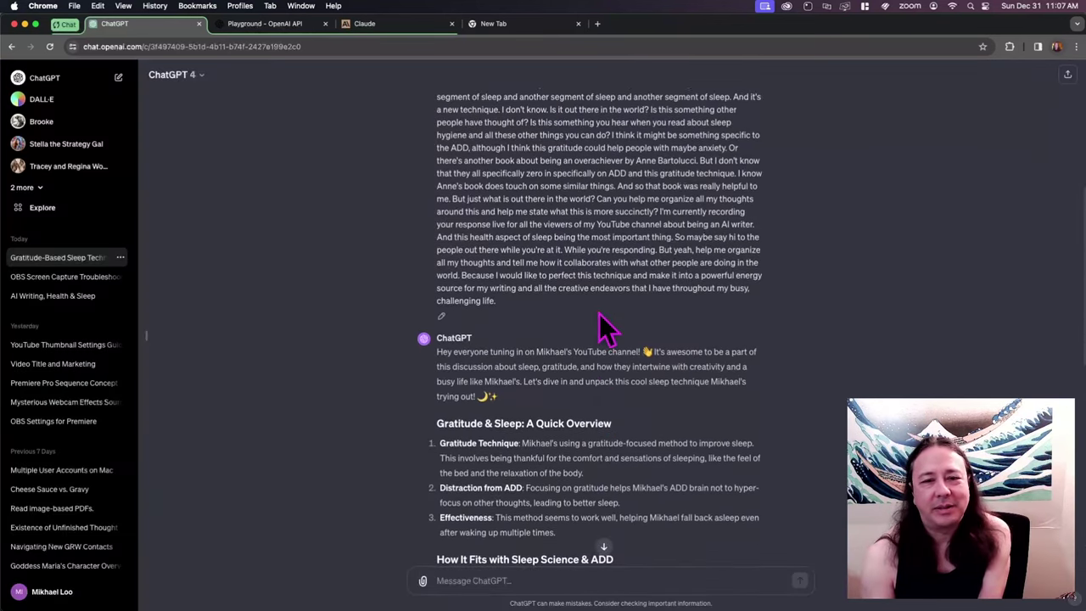
# Scroll down through every section to the closing sleep-well sign-off
pyautogui.scroll(-5, 601, 323)
pyautogui.scroll(-1, 599, 308)
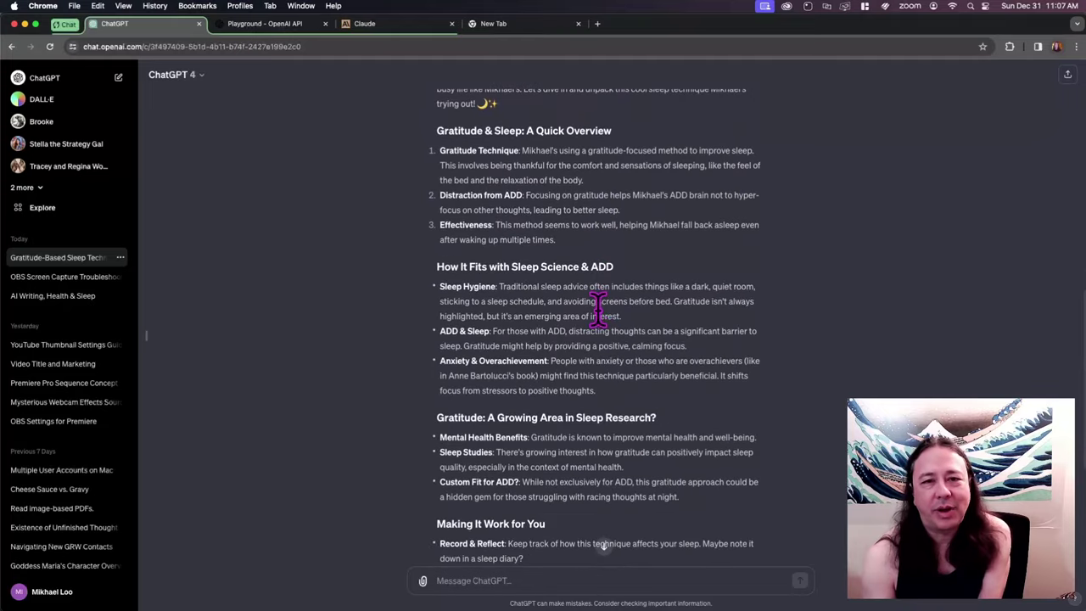
pyautogui.scroll(-1, 599, 310)
pyautogui.scroll(-1, 599, 310)
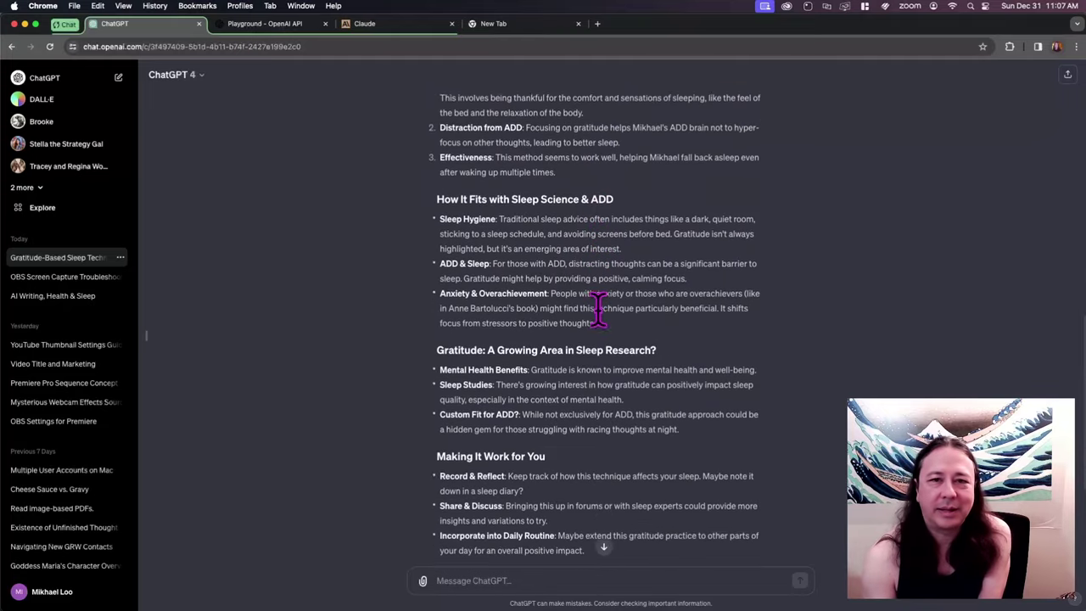
pyautogui.scroll(-1, 599, 310)
pyautogui.scroll(-2, 599, 308)
pyautogui.scroll(-1, 599, 308)
pyautogui.scroll(-2, 599, 310)
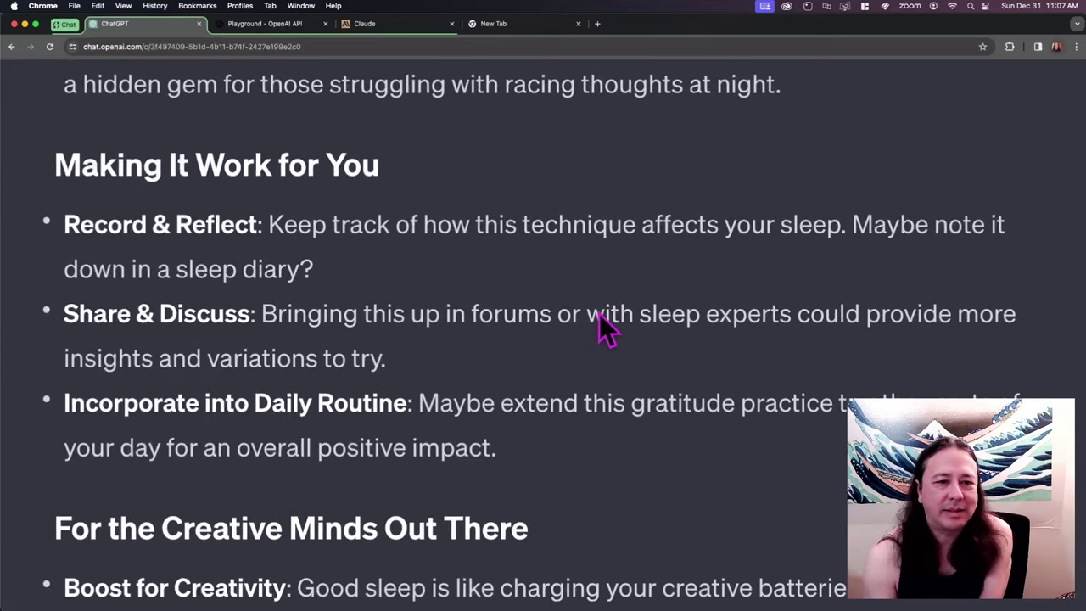
pyautogui.scroll(-3, 599, 313)
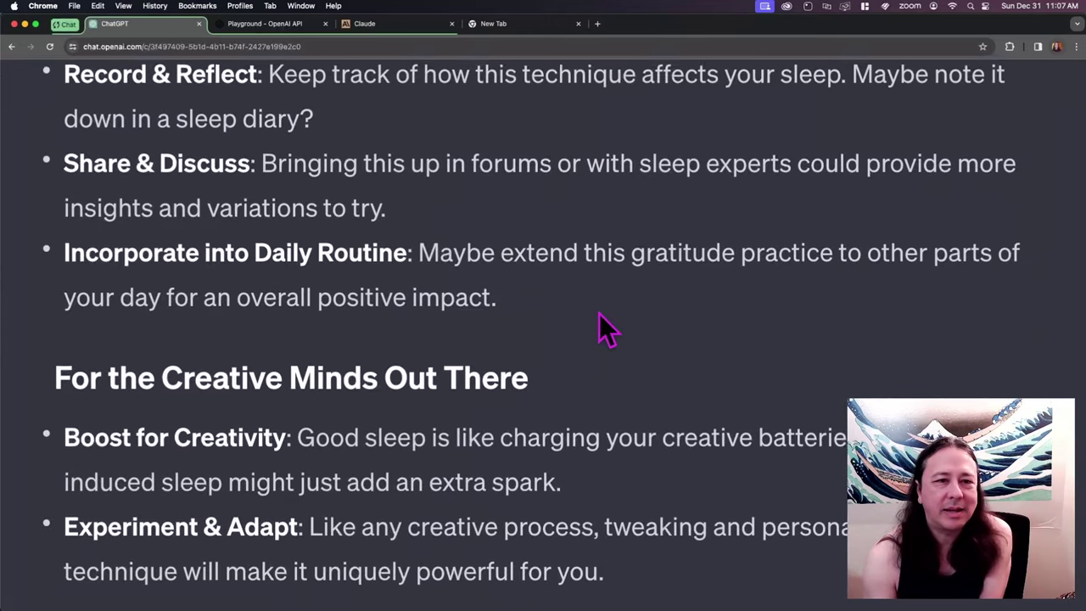
pyautogui.scroll(-1, 599, 313)
pyautogui.scroll(-5, 599, 313)
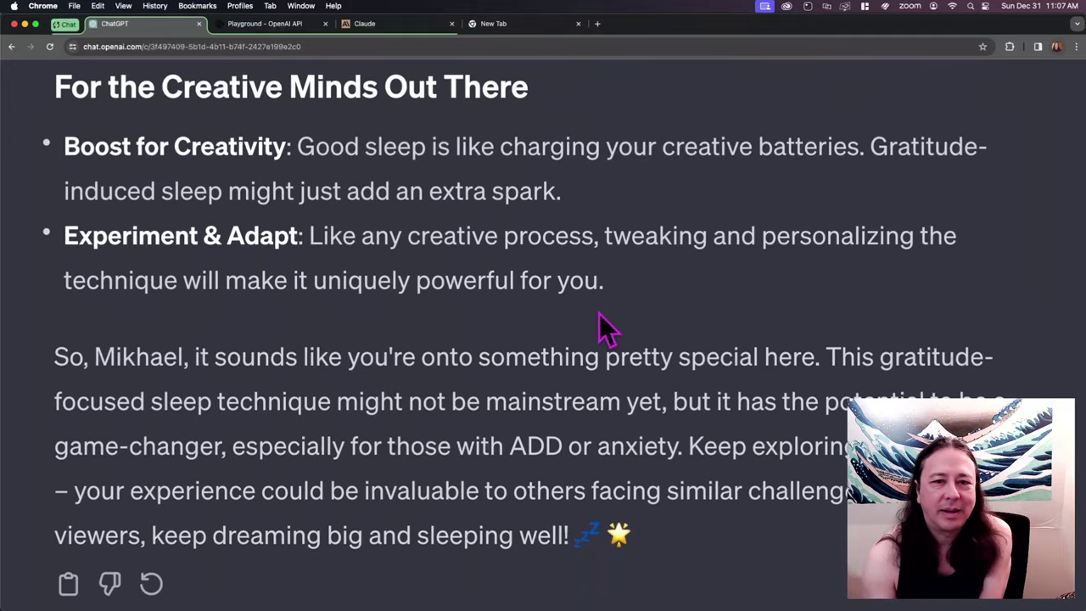
pyautogui.scroll(-3, 599, 309)
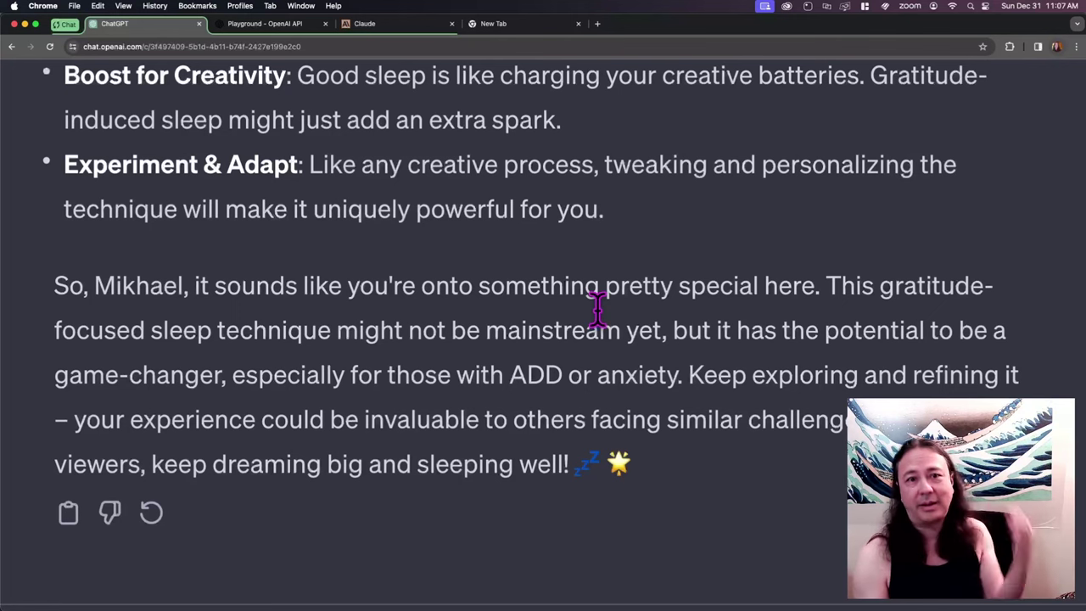
pyautogui.press('super+0')
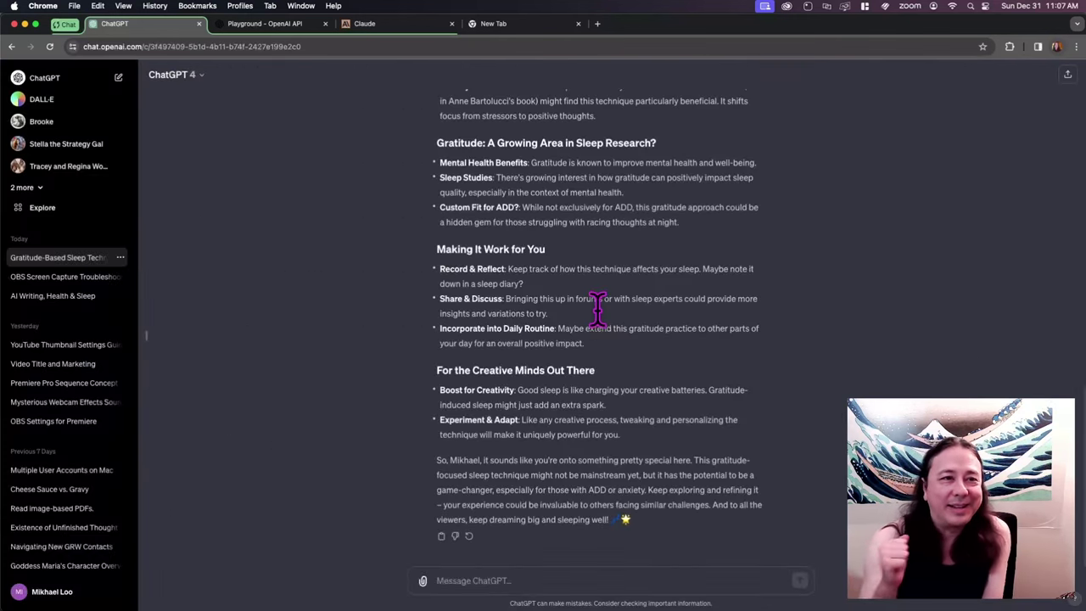